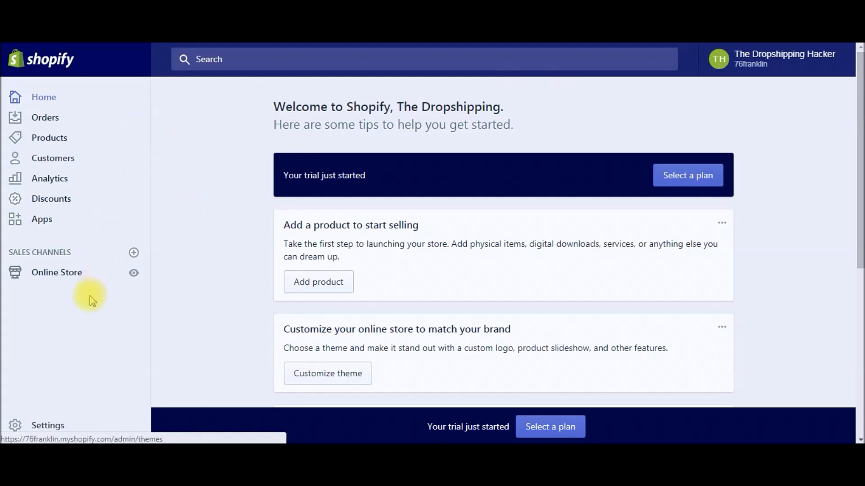
- Go to Settings > Shipping and open the Domestic zone for editing
{"action": "left_click", "coordinate": [62, 428]}
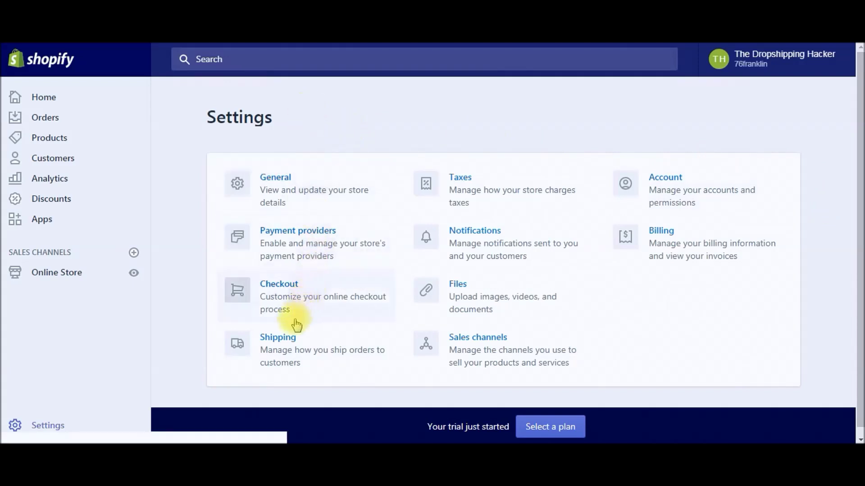
{"action": "left_click", "coordinate": [286, 349]}
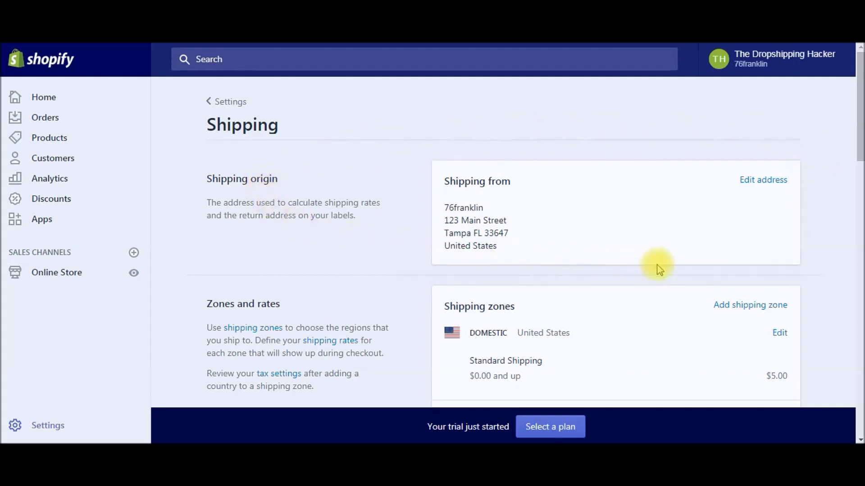
{"action": "left_click_drag", "start_coordinate": [861, 146], "coordinate": [859, 180]}
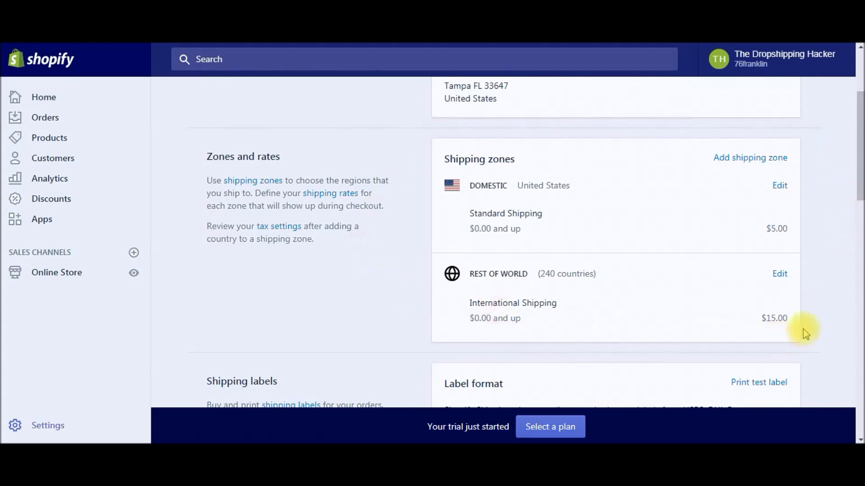
{"action": "left_click", "coordinate": [783, 188]}
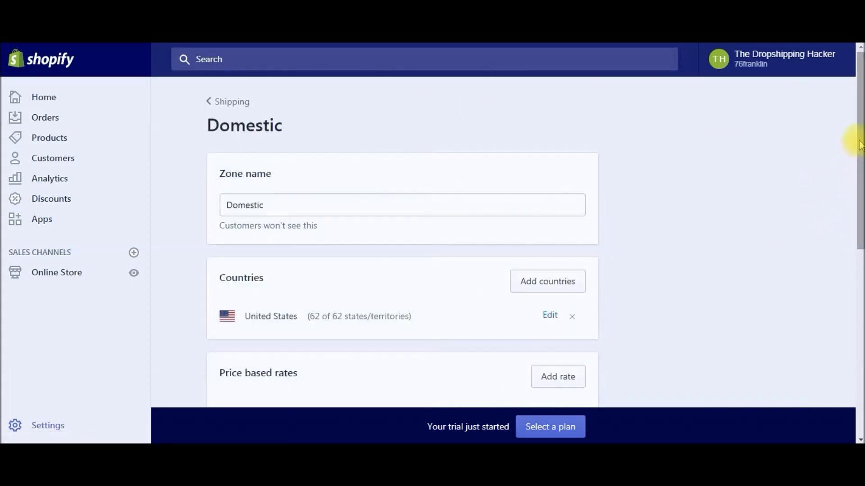
- Delete the Domestic shipping zone
{"action": "left_click_drag", "start_coordinate": [858, 139], "coordinate": [859, 345]}
{"action": "left_click", "coordinate": [261, 309]}
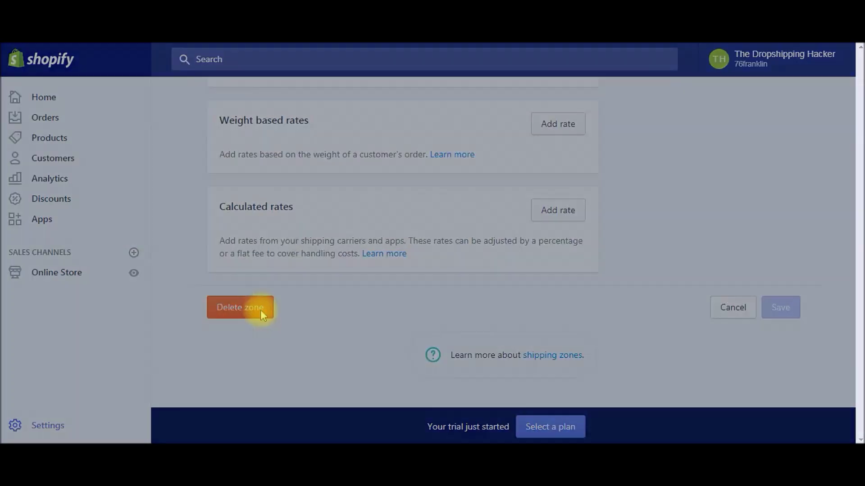
{"action": "left_click", "coordinate": [559, 315]}
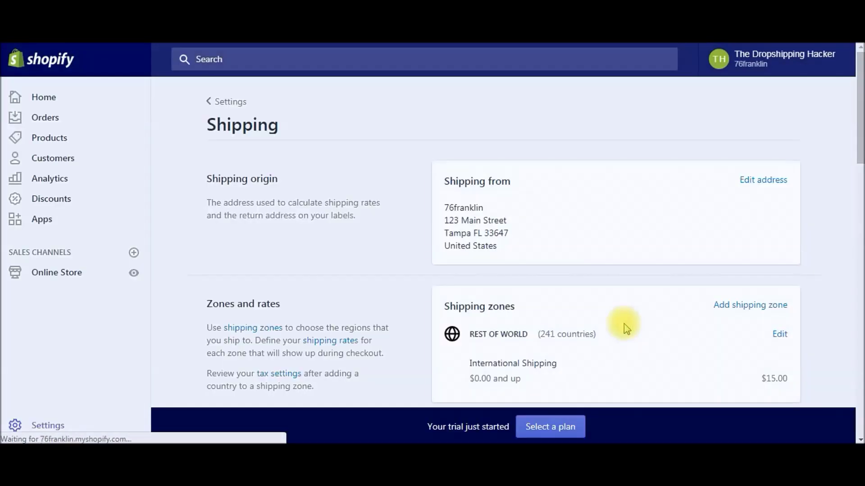
- Delete the Rest of World shipping zone and start a new shipping zone
{"action": "scroll", "coordinate": [676, 321], "scroll_direction": "down", "scroll_amount": 2}
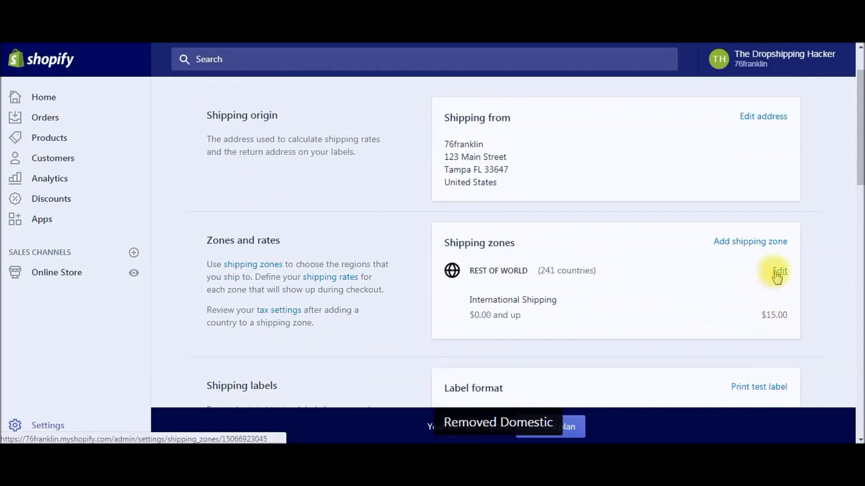
{"action": "left_click", "coordinate": [537, 294]}
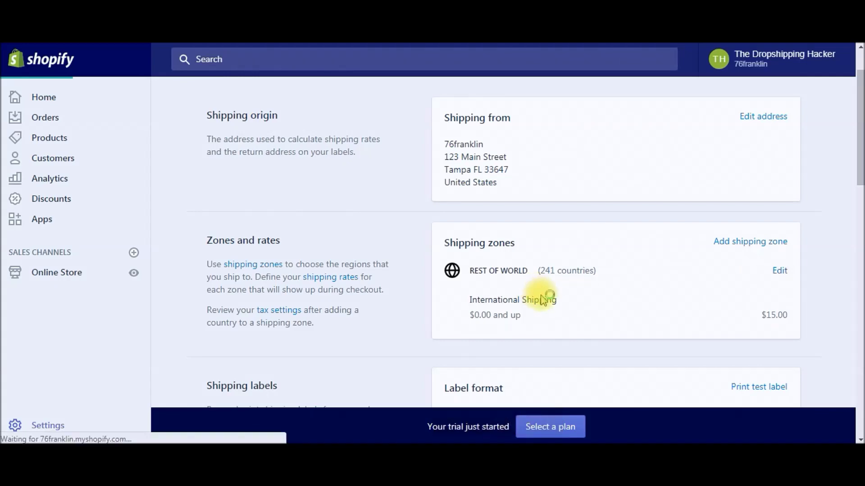
{"action": "scroll", "coordinate": [432, 295], "scroll_direction": "down", "scroll_amount": 8}
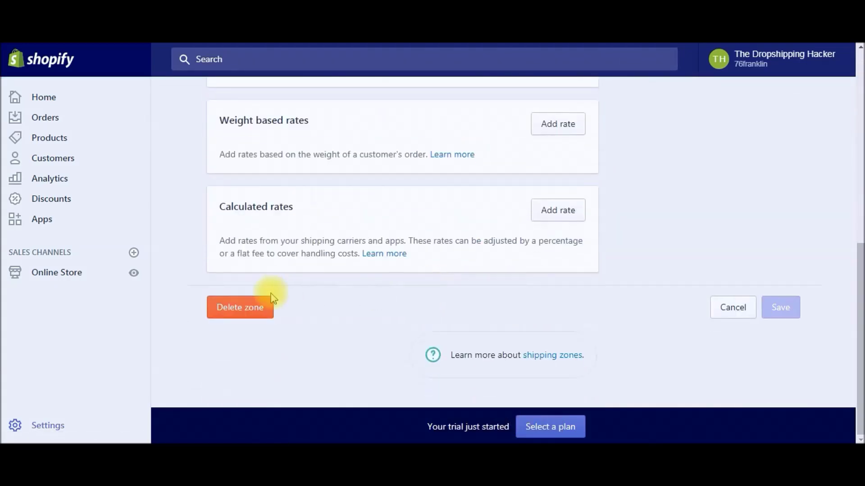
{"action": "left_click", "coordinate": [247, 306]}
{"action": "left_click", "coordinate": [590, 312]}
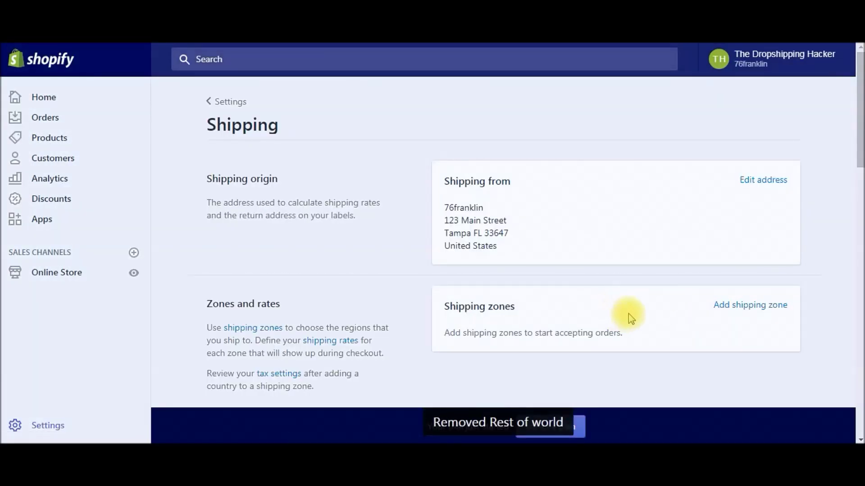
{"action": "scroll", "coordinate": [671, 321], "scroll_direction": "down", "scroll_amount": 1}
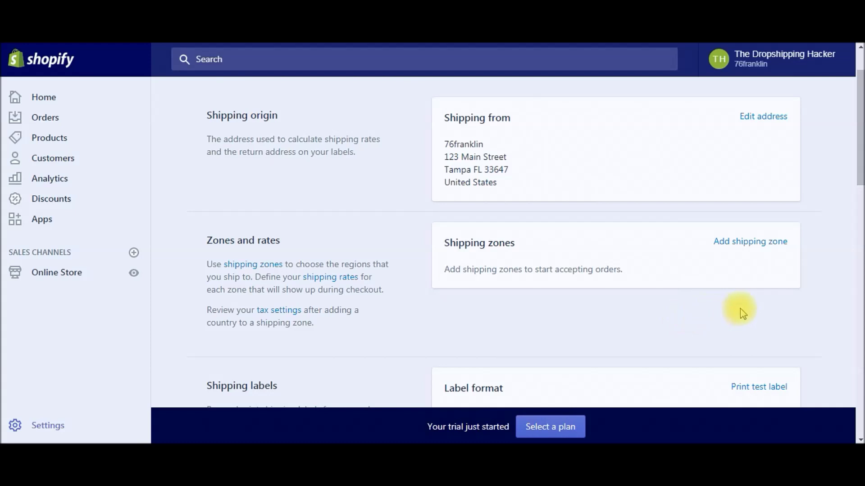
{"action": "left_click", "coordinate": [739, 250]}
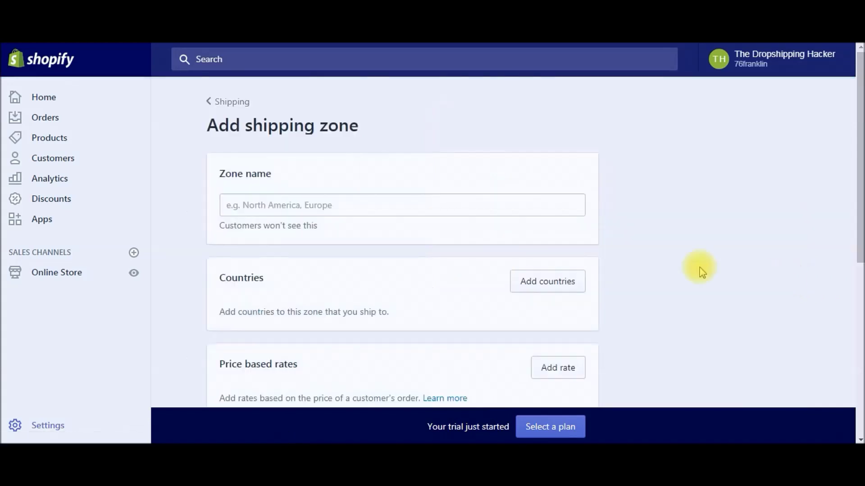
- Enter 'The Big 4 Free Shipping $50' as the zone name
{"action": "left_click", "coordinate": [501, 208]}
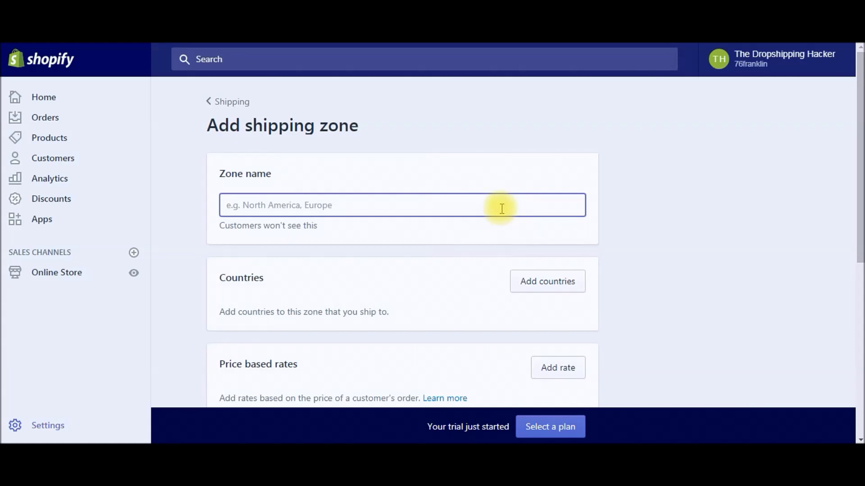
{"action": "type", "text": "un"}
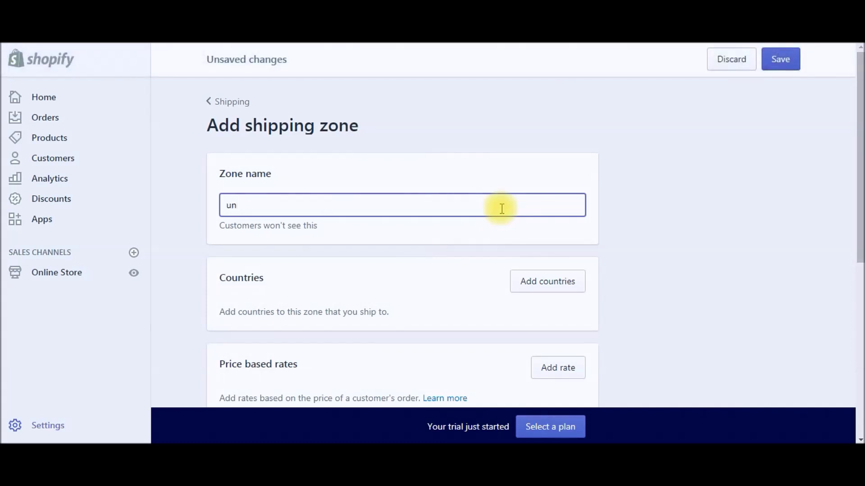
{"action": "key", "text": "BackSpace"}
{"action": "key", "text": "BackSpace"}
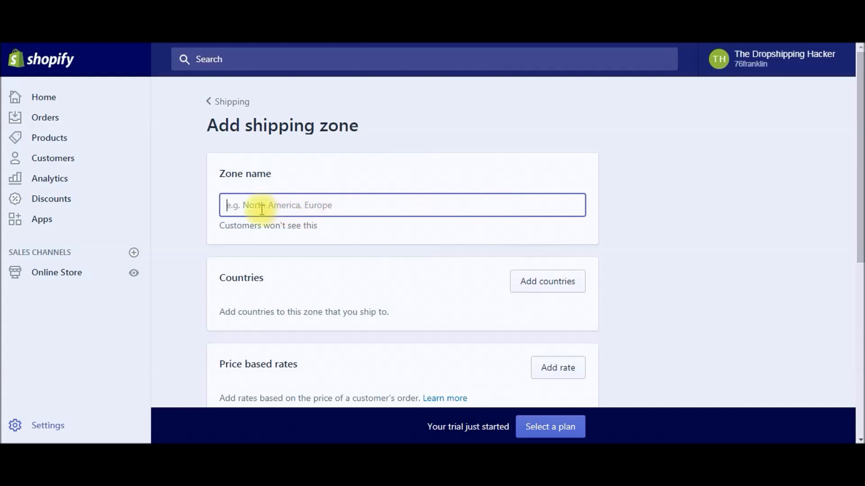
{"action": "type", "text": "The Big"}
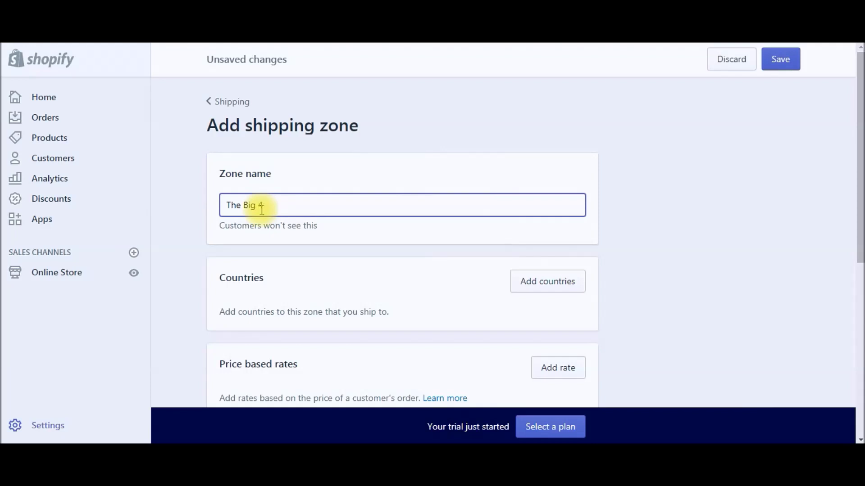
{"action": "type", "text": " 4 Free Shipping"}
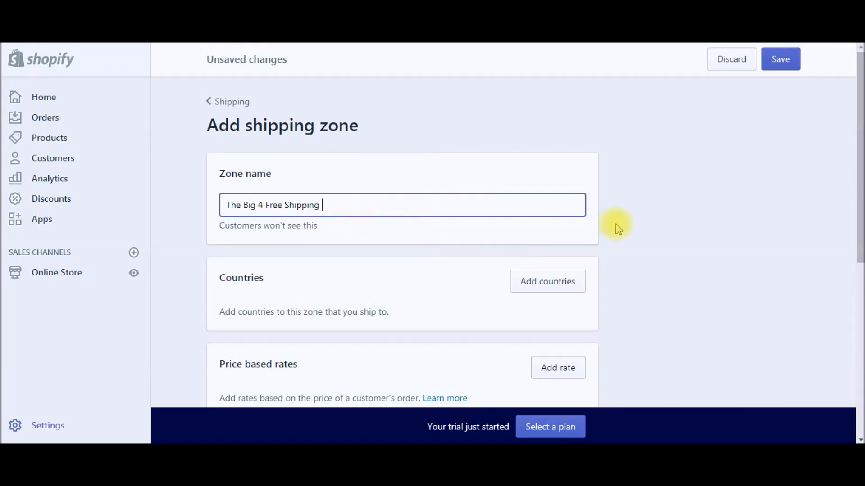
{"action": "scroll", "coordinate": [655, 227], "scroll_direction": "down", "scroll_amount": 2}
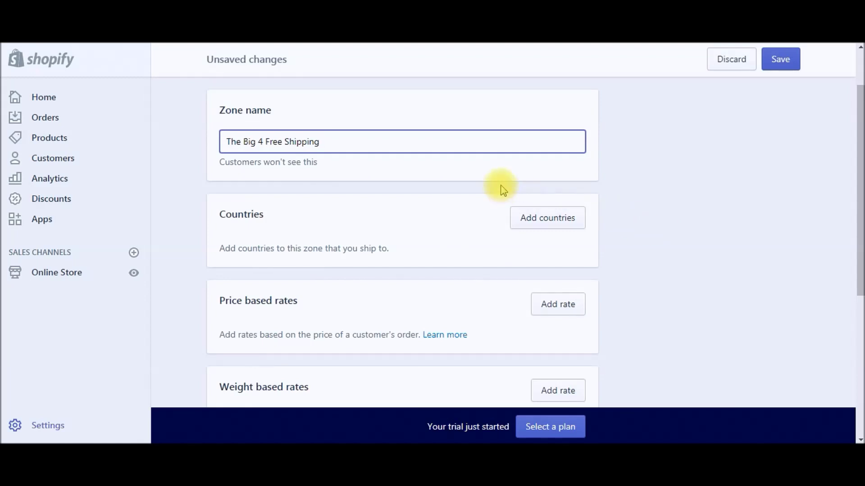
{"action": "type", "text": "$50"}
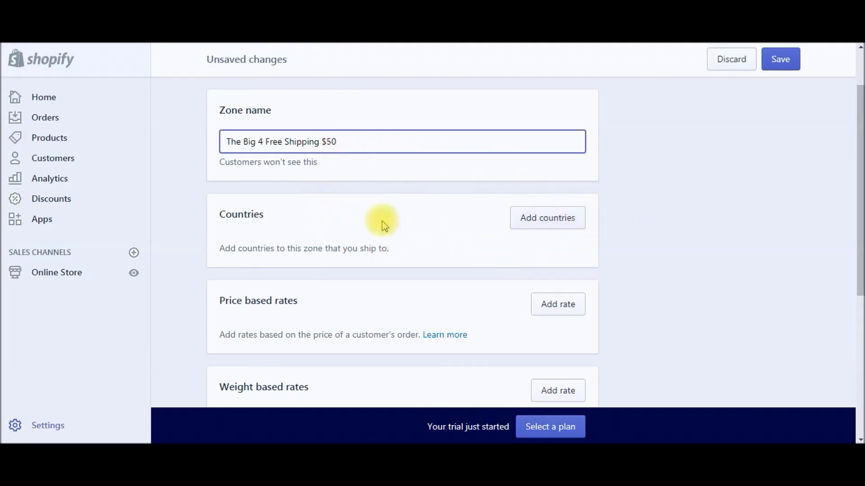
- Search for and tick the United States and the United Kingdom as zone countries
{"action": "left_click", "coordinate": [554, 221]}
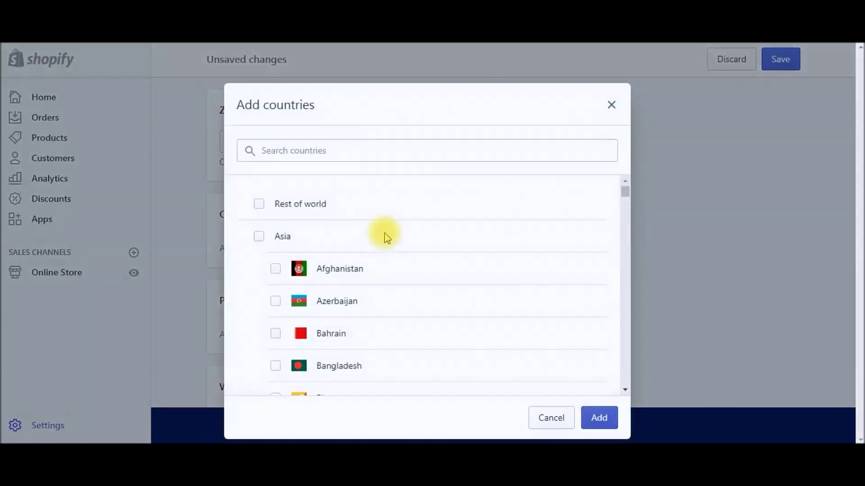
{"action": "left_click", "coordinate": [364, 154]}
{"action": "type", "text": "u"}
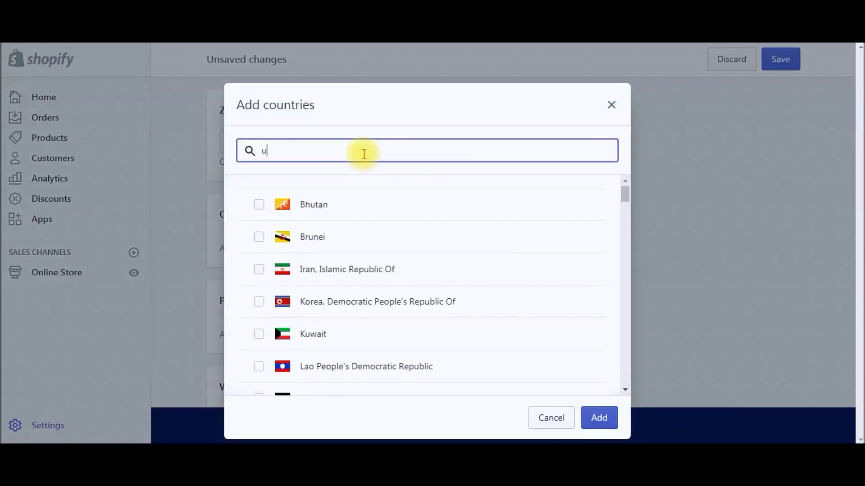
{"action": "type", "text": "nited st"}
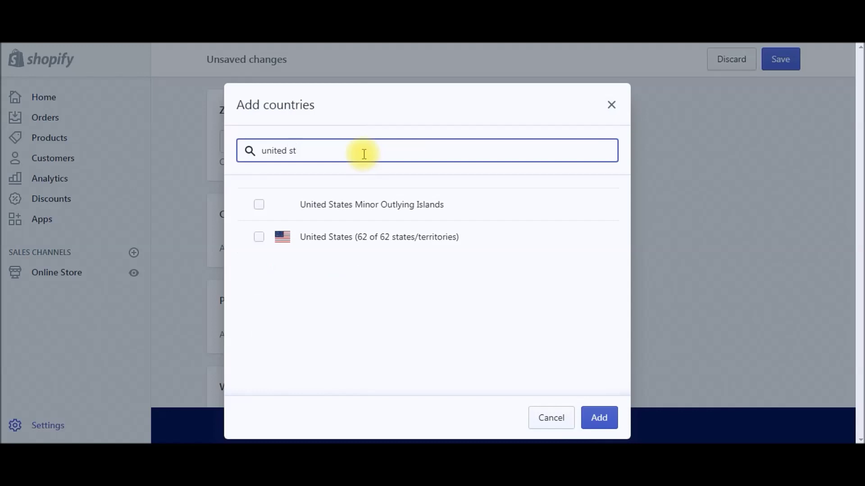
{"action": "left_click", "coordinate": [380, 243]}
{"action": "double_click", "coordinate": [334, 153]}
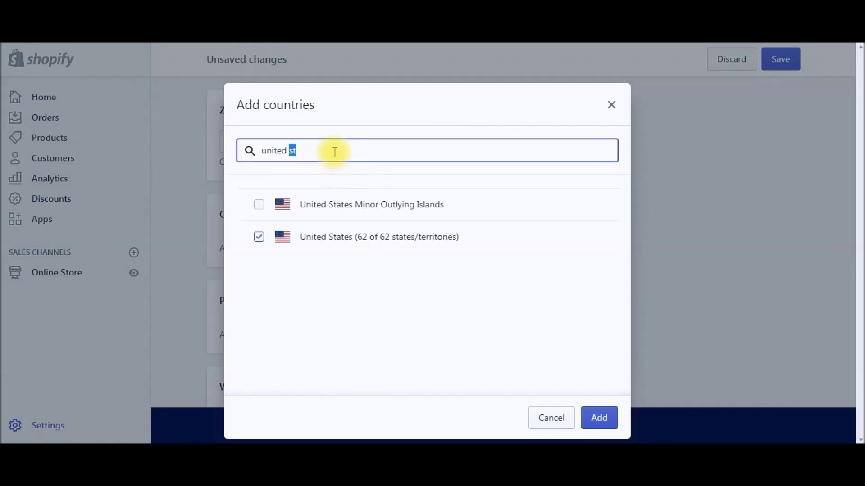
{"action": "left_click_drag", "start_coordinate": [335, 152], "coordinate": [243, 161]}
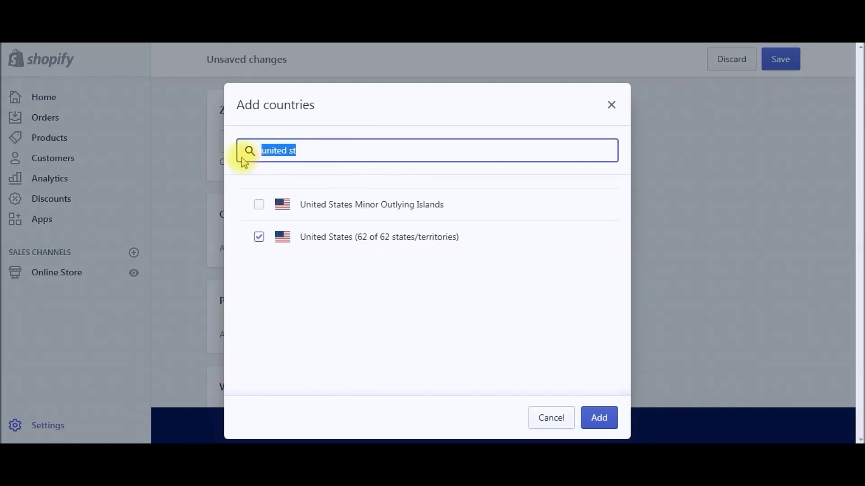
{"action": "type", "text": "united kin"}
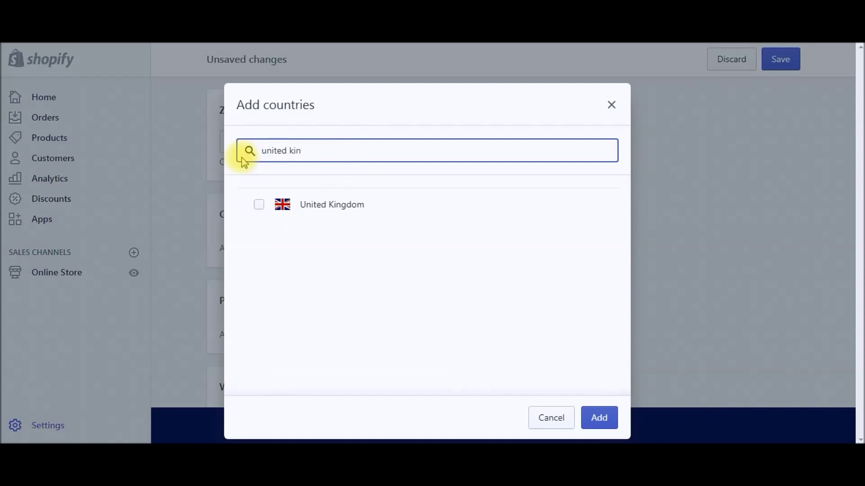
{"action": "left_click", "coordinate": [259, 205]}
- Tick Canada and Australia, then add all four countries to the zone
{"action": "triple_click", "coordinate": [299, 155]}
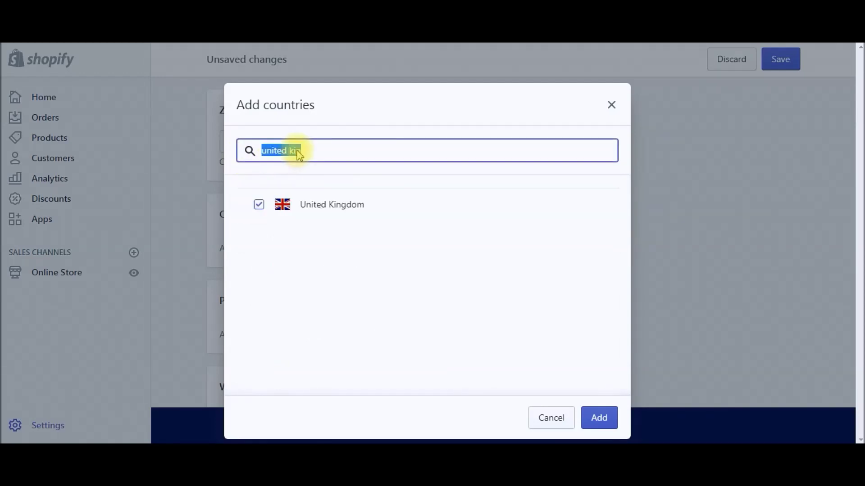
{"action": "type", "text": "can"}
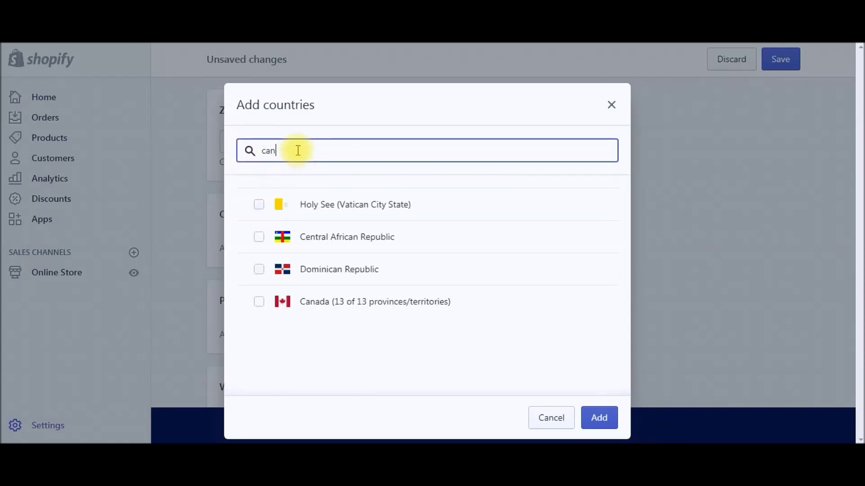
{"action": "left_click", "coordinate": [401, 302]}
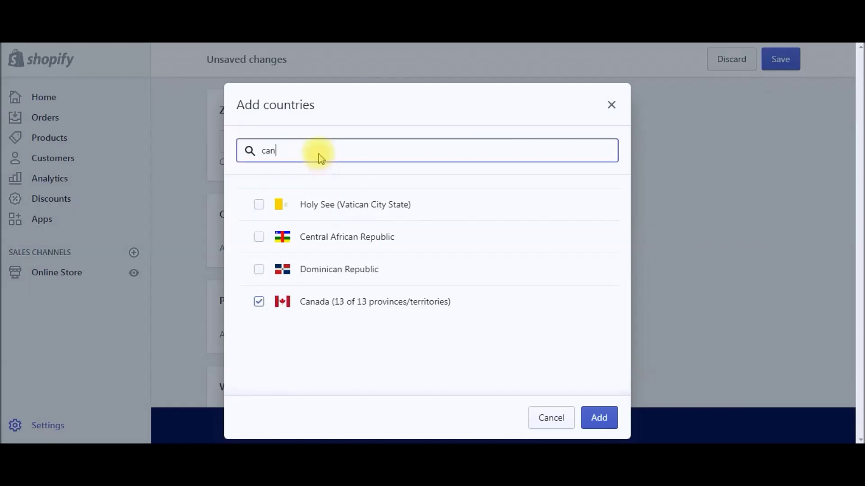
{"action": "triple_click", "coordinate": [324, 153]}
{"action": "type", "text": "au"}
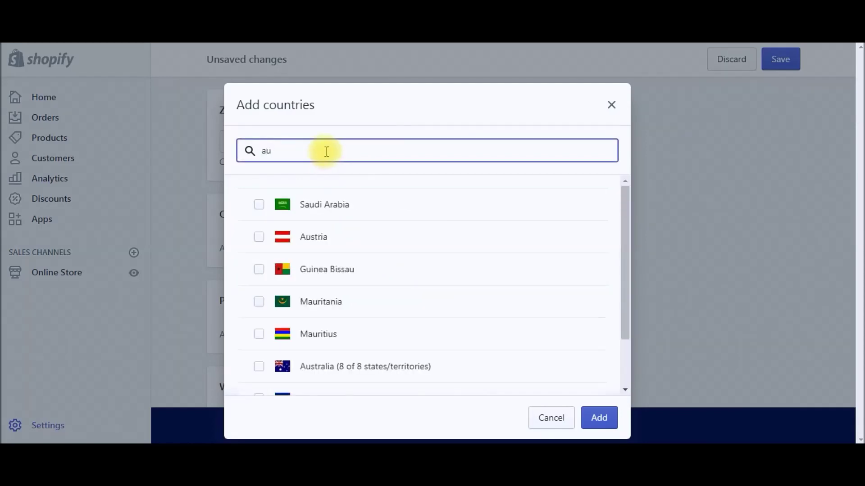
{"action": "type", "text": "s"}
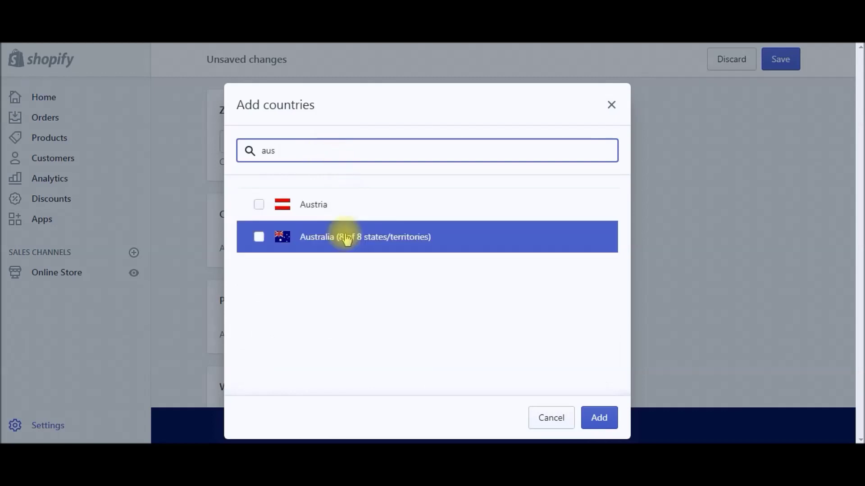
{"action": "left_click", "coordinate": [347, 237]}
{"action": "left_click", "coordinate": [594, 417]}
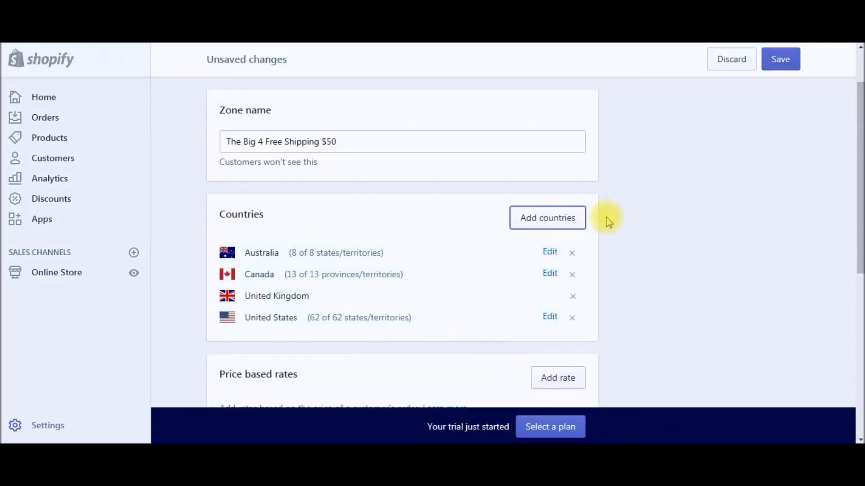
{"action": "left_click_drag", "start_coordinate": [858, 170], "coordinate": [859, 199]}
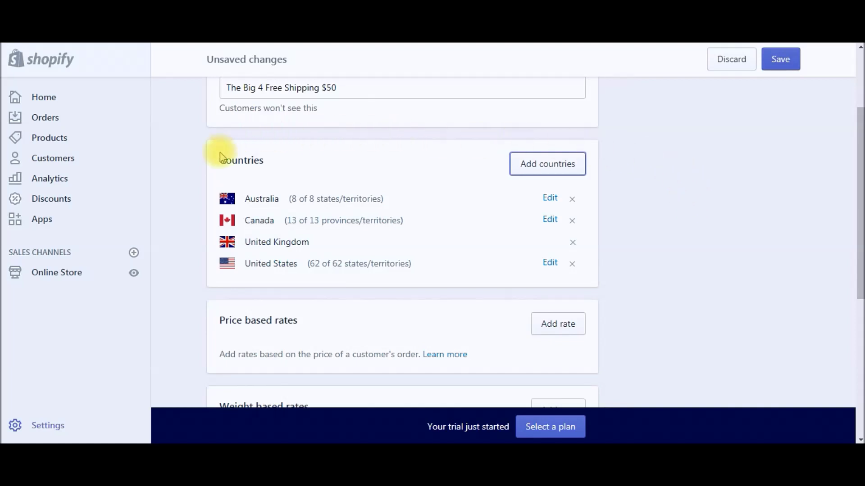
{"action": "left_click_drag", "start_coordinate": [858, 214], "coordinate": [857, 278]}
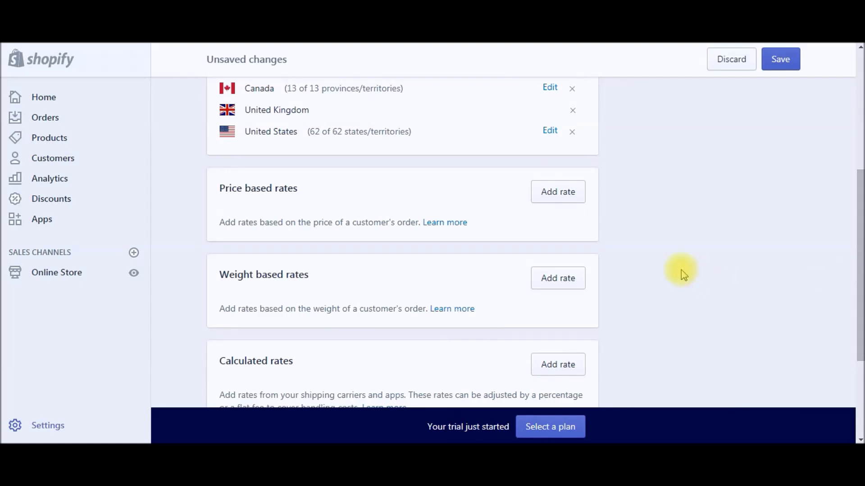
- Add a free 'Free Shipping' rate for orders $50.00 and up, then save the zone
{"action": "left_click", "coordinate": [566, 196]}
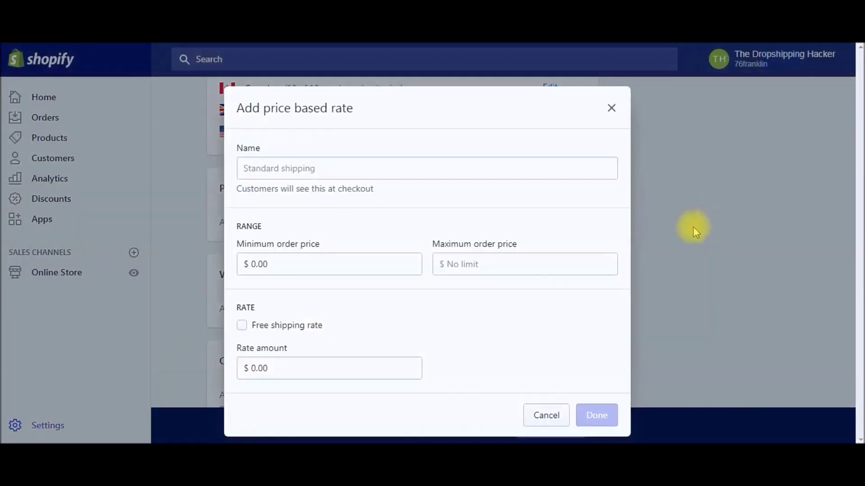
{"action": "left_click", "coordinate": [440, 176]}
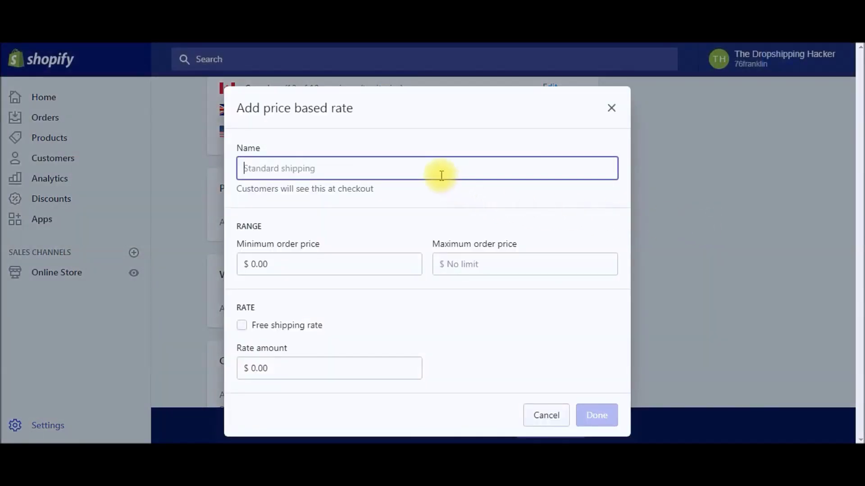
{"action": "type", "text": "Fre"}
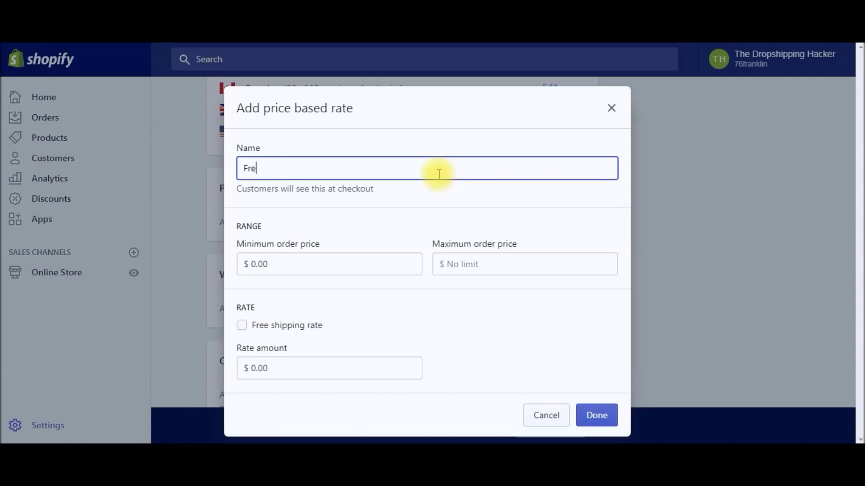
{"action": "type", "text": "e Shipping"}
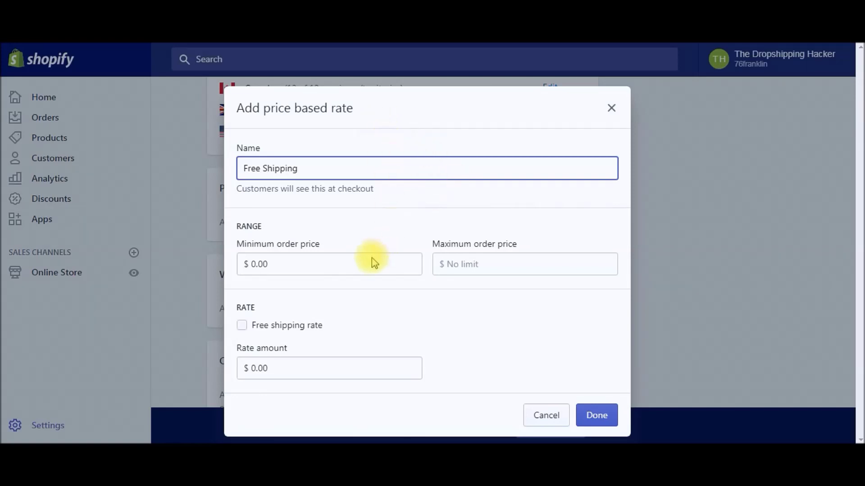
{"action": "left_click", "coordinate": [328, 269]}
{"action": "double_click", "coordinate": [328, 269]}
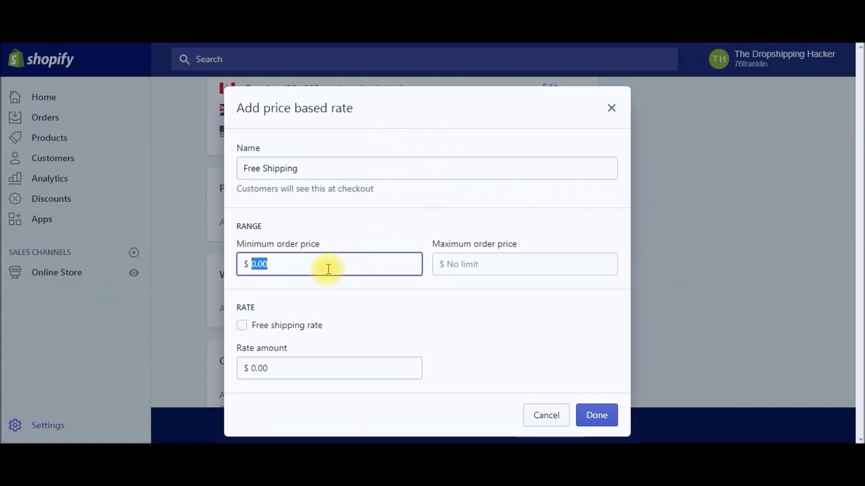
{"action": "type", "text": "50"}
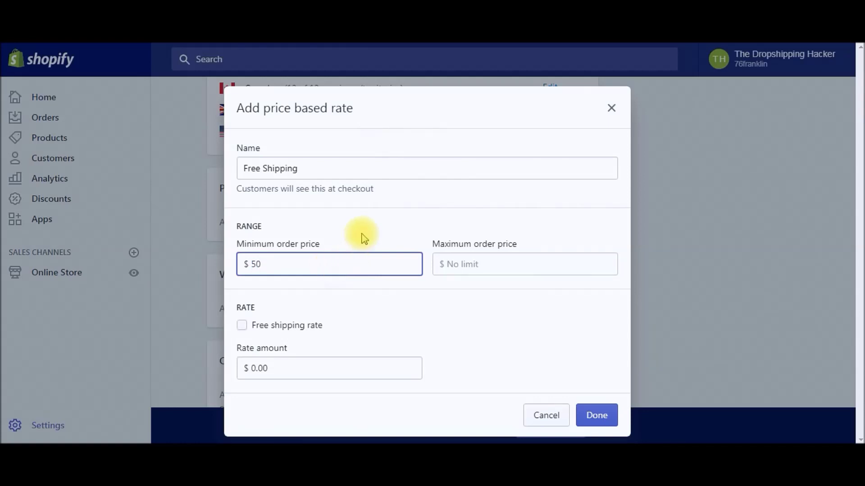
{"action": "left_click", "coordinate": [450, 268]}
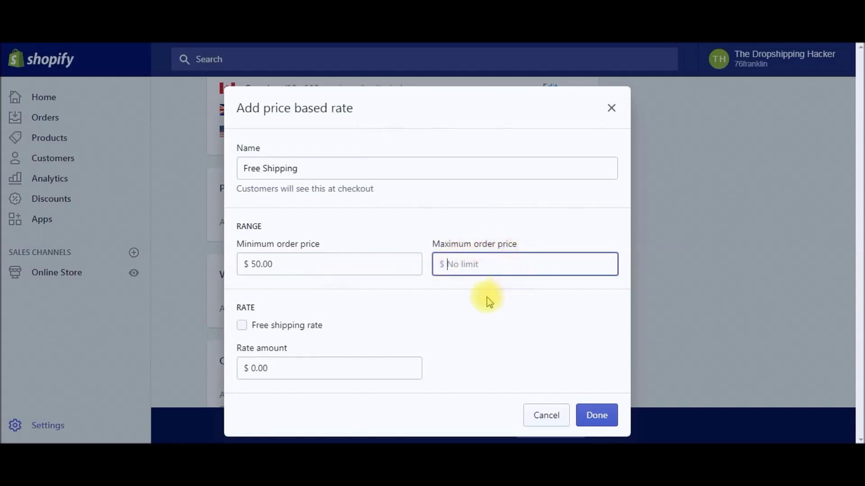
{"action": "left_click", "coordinate": [243, 325]}
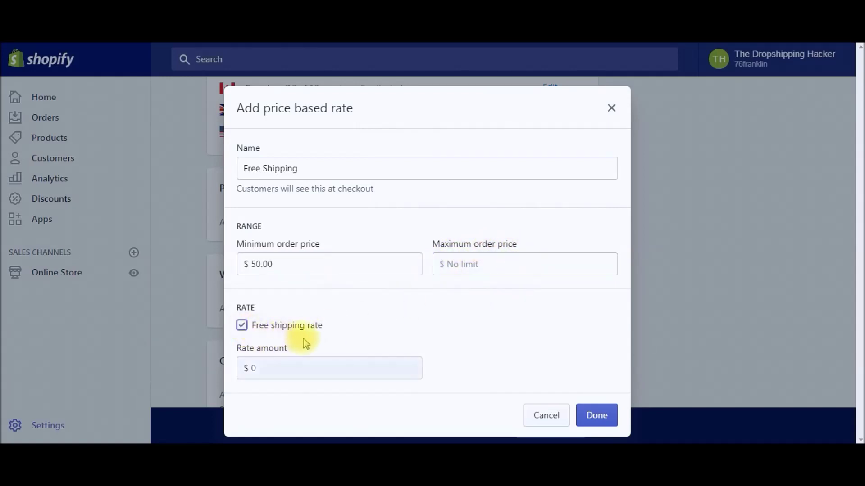
{"action": "left_click", "coordinate": [591, 413]}
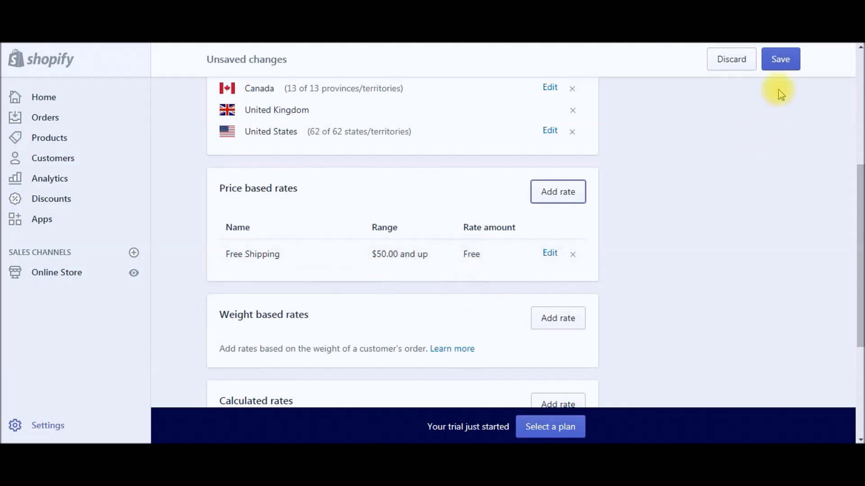
{"action": "left_click", "coordinate": [783, 63]}
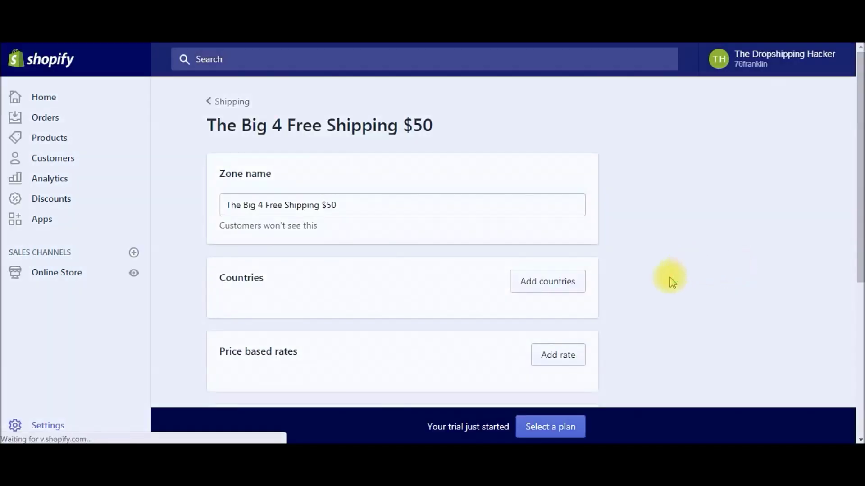
- Start a second rate named 'Less than $50 Shipping' with a $49.99 maximum order price
{"action": "scroll", "coordinate": [672, 281], "scroll_direction": "down", "scroll_amount": 5}
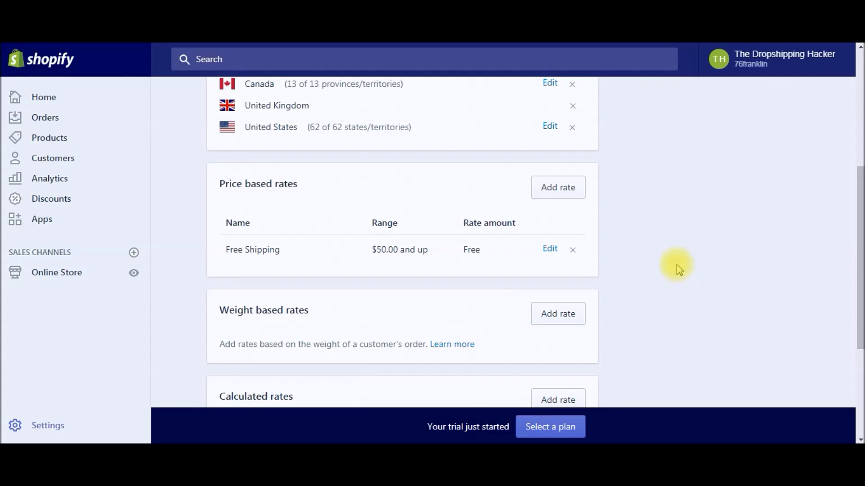
{"action": "left_click", "coordinate": [571, 196]}
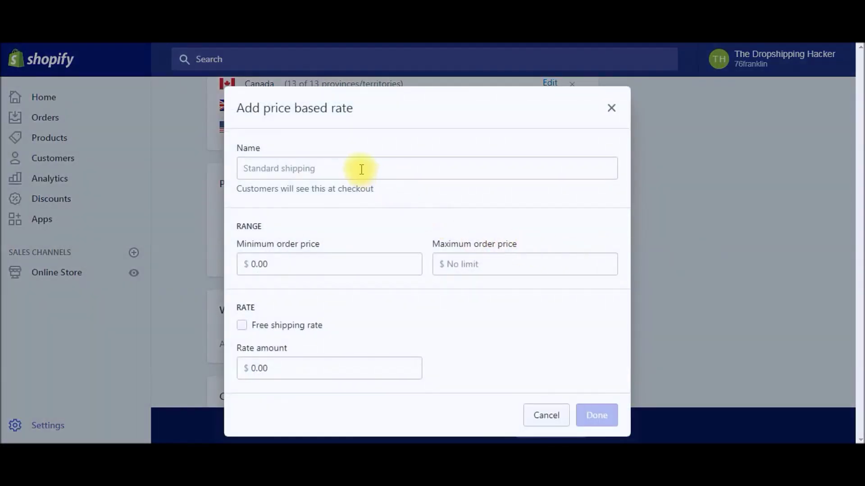
{"action": "left_click", "coordinate": [361, 170]}
{"action": "type", "text": "L"}
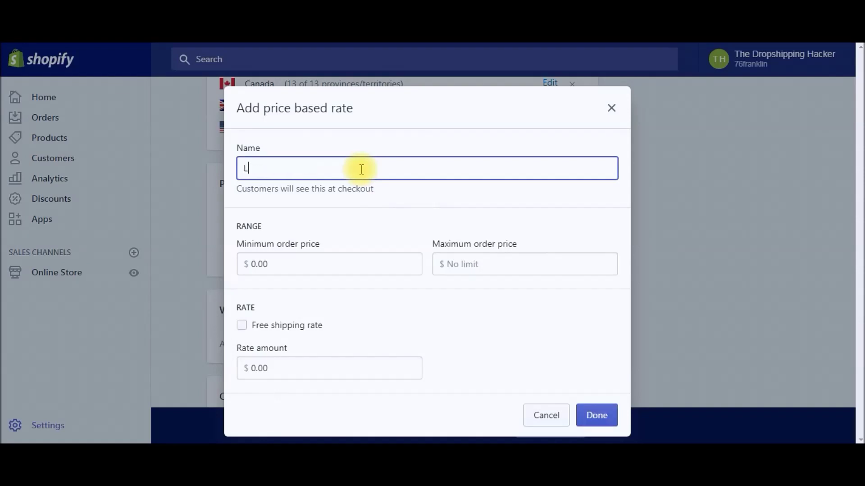
{"action": "type", "text": "ess than $50 Shipping"}
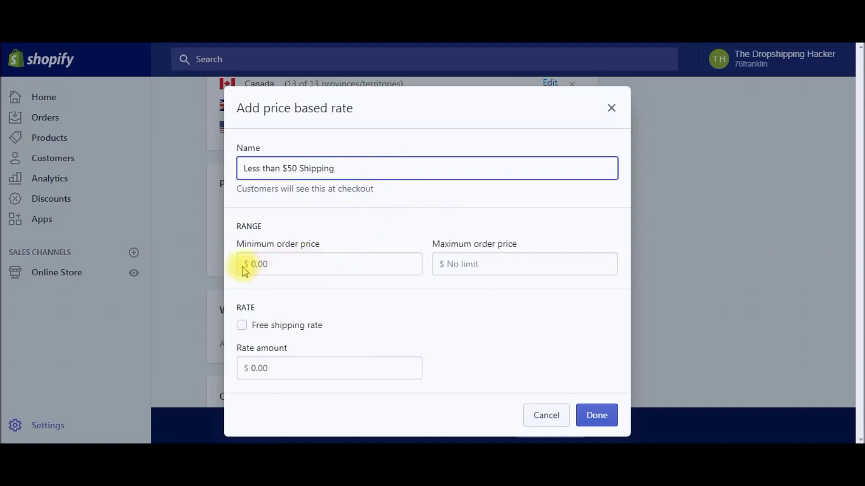
{"action": "left_click", "coordinate": [464, 266]}
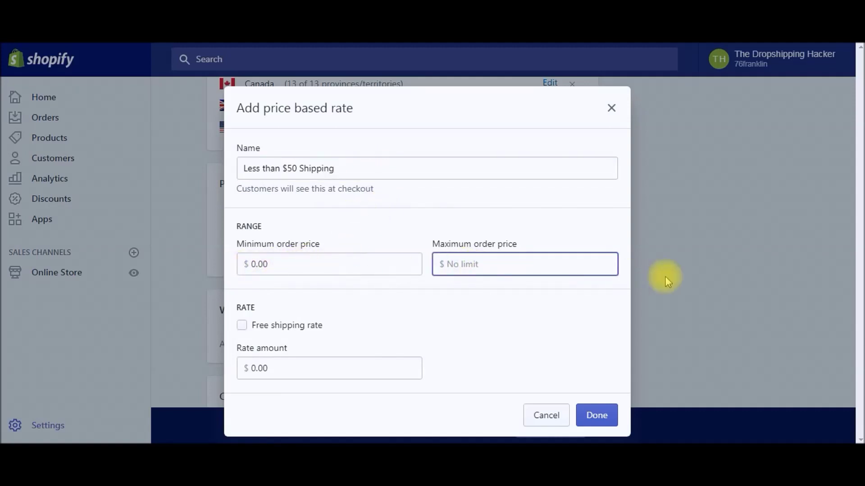
{"action": "type", "text": "49.99"}
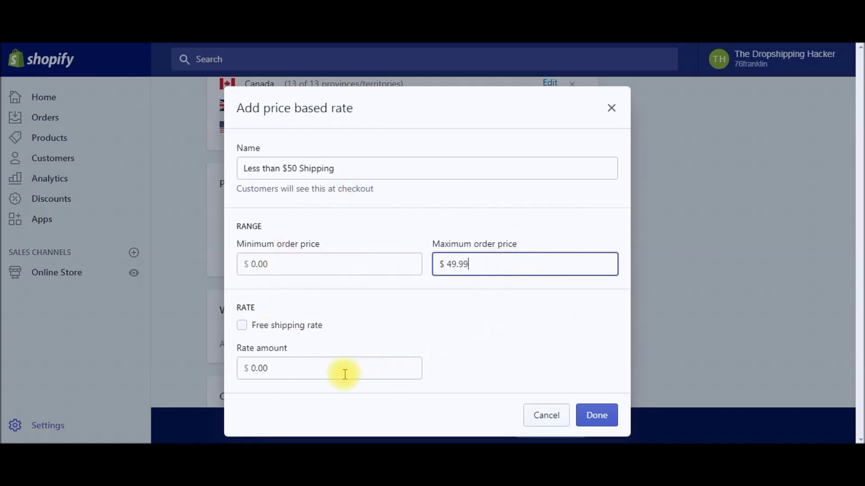
{"action": "left_click", "coordinate": [328, 370]}
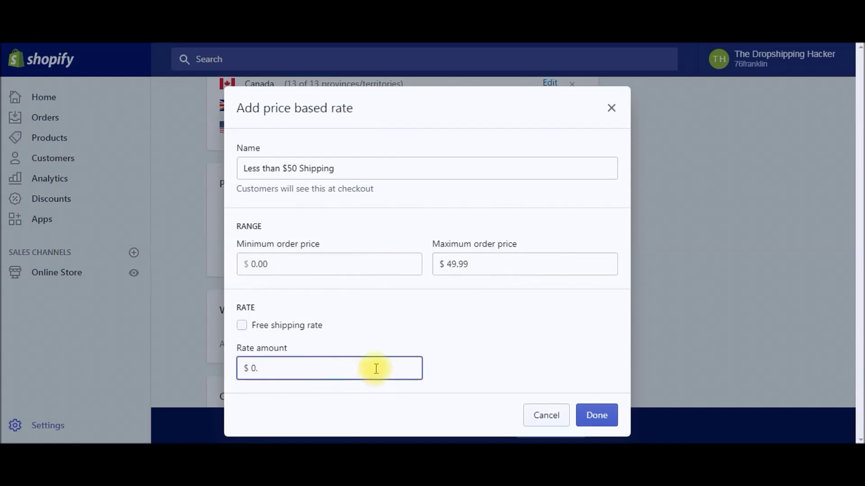
- Set the 'Less than $50 Shipping' charge to $10.95 and add the rate
{"action": "key", "text": "BackSpace"}
{"action": "key", "text": "BackSpace"}
{"action": "type", "text": "10"}
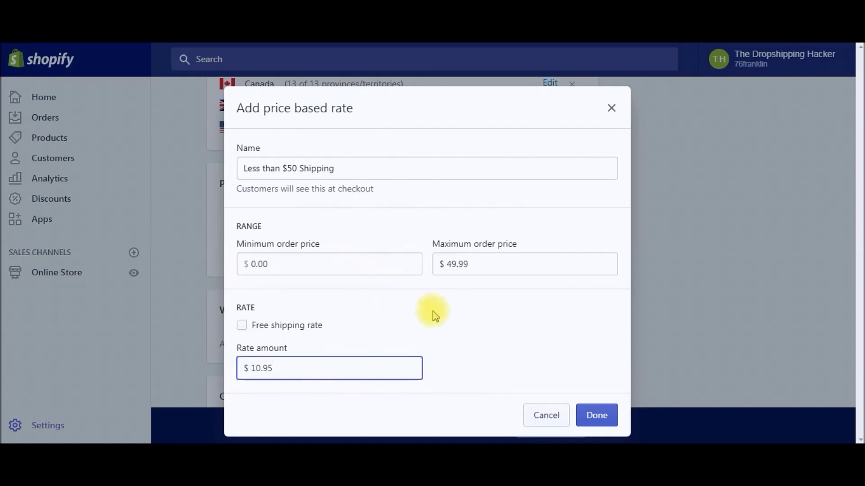
{"action": "left_click", "coordinate": [606, 425]}
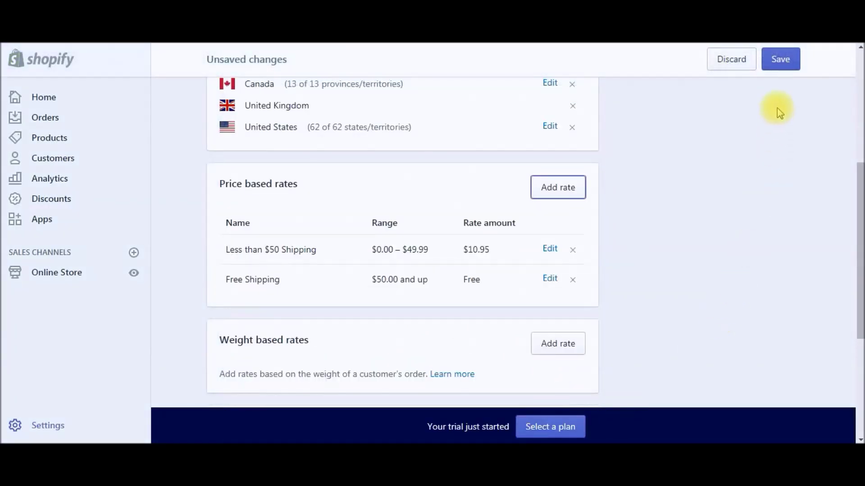
- Save the zone with both price-based rates and check the saved result
{"action": "left_click", "coordinate": [780, 59]}
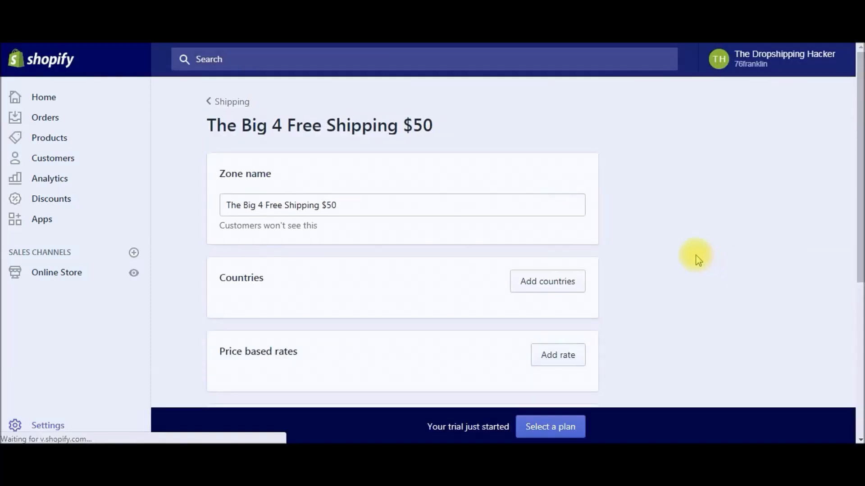
{"action": "scroll", "coordinate": [686, 255], "scroll_direction": "down", "scroll_amount": 4}
{"action": "scroll", "coordinate": [686, 253], "scroll_direction": "down", "scroll_amount": 1}
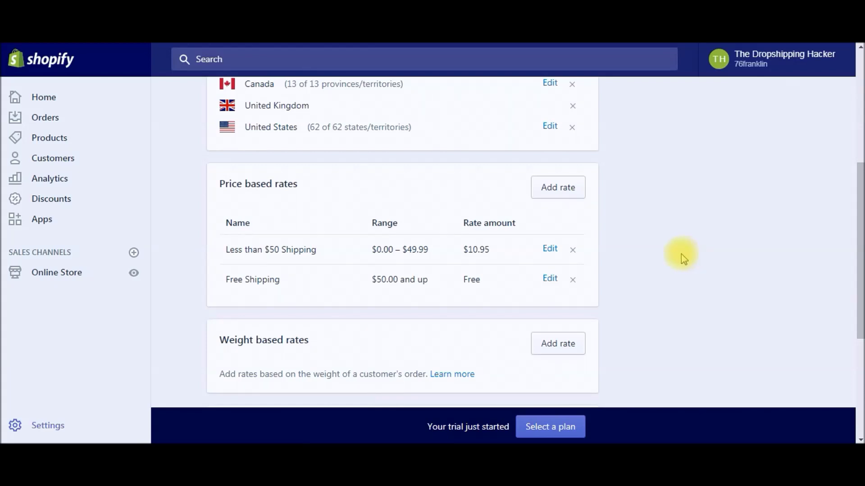
{"action": "scroll", "coordinate": [682, 257], "scroll_direction": "up", "scroll_amount": 1}
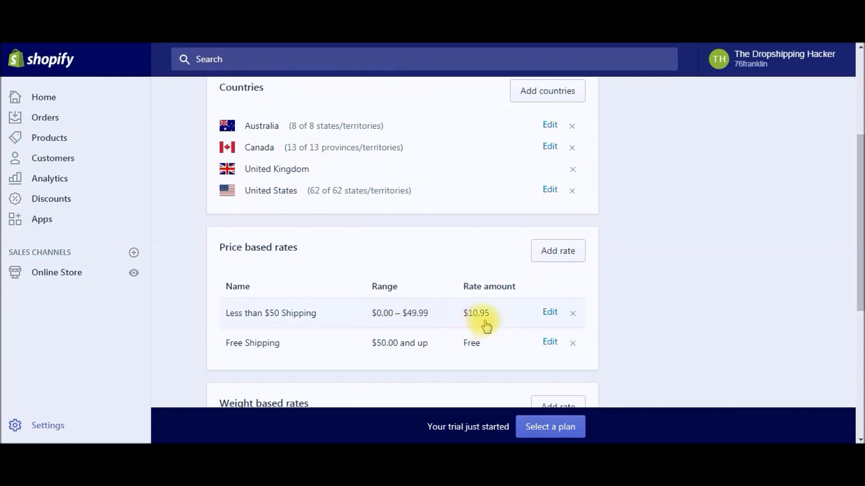
{"action": "left_click_drag", "start_coordinate": [851, 238], "coordinate": [851, 260]}
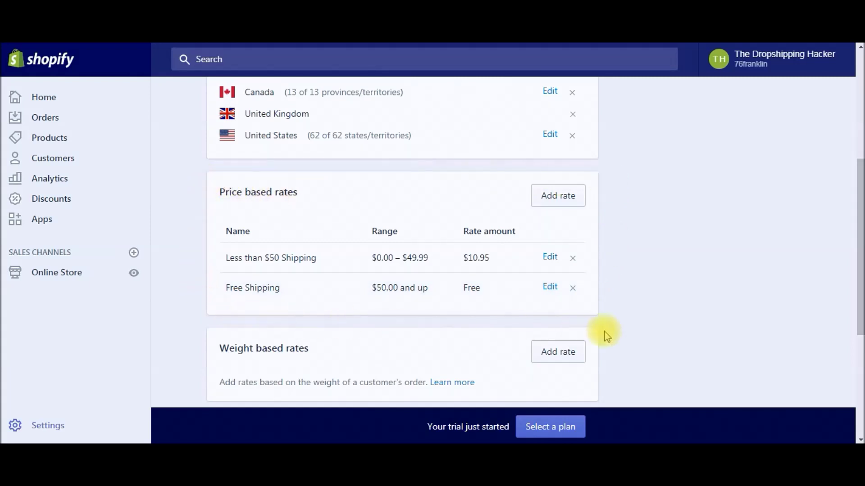
{"action": "left_click_drag", "start_coordinate": [859, 288], "coordinate": [856, 324]}
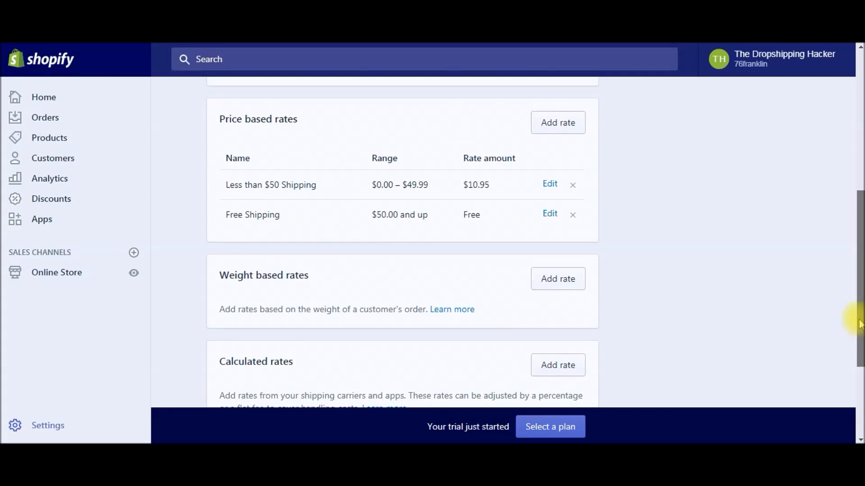
{"action": "left_click_drag", "start_coordinate": [859, 323], "coordinate": [856, 287]}
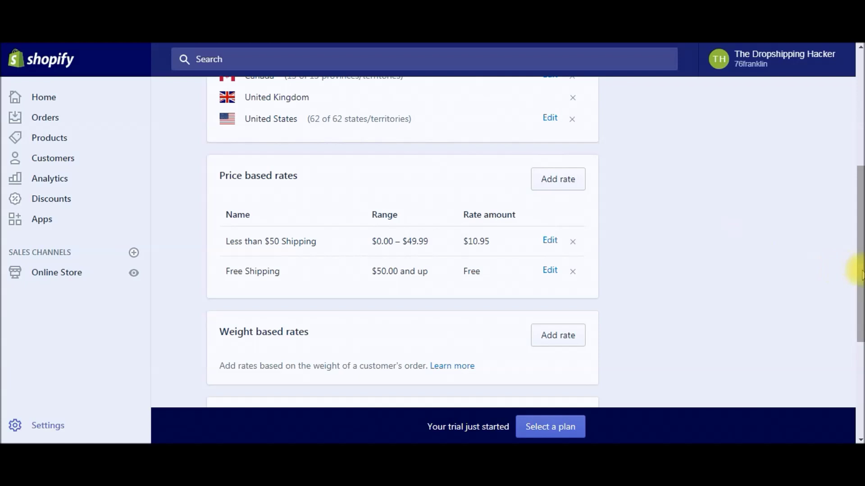
{"action": "left_click_drag", "start_coordinate": [862, 274], "coordinate": [861, 272]}
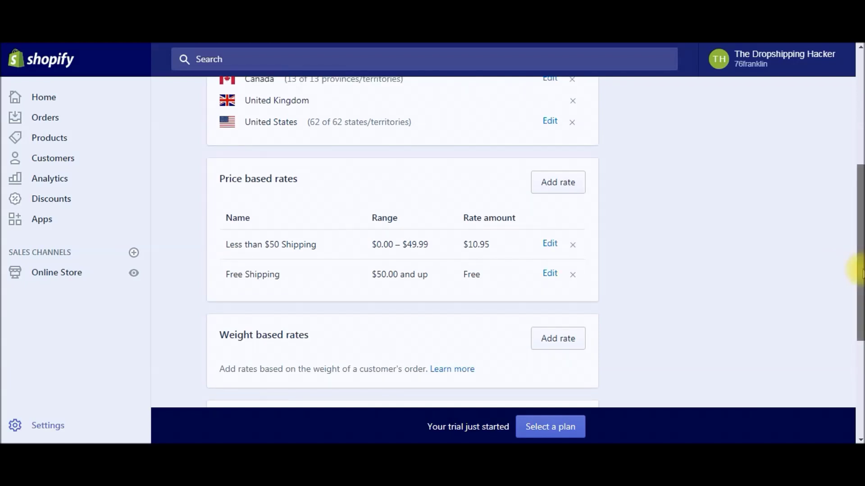
{"action": "left_click_drag", "start_coordinate": [861, 273], "coordinate": [856, 266]}
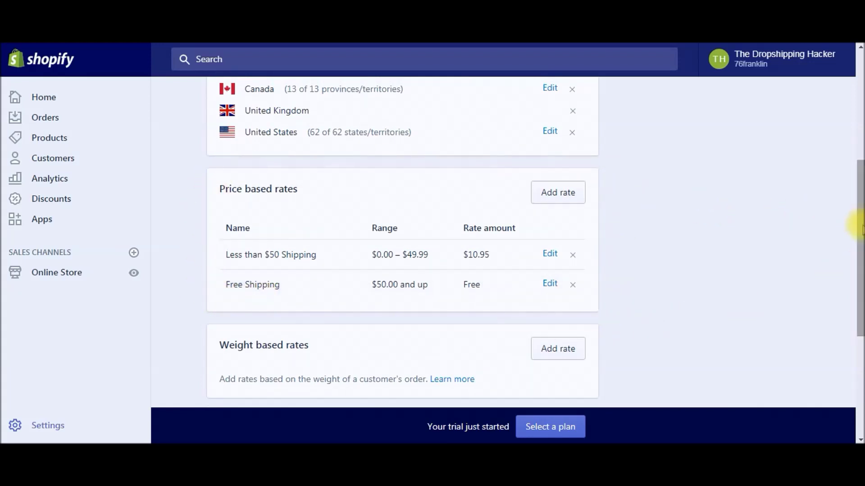
{"action": "left_click_drag", "start_coordinate": [861, 228], "coordinate": [859, 201]}
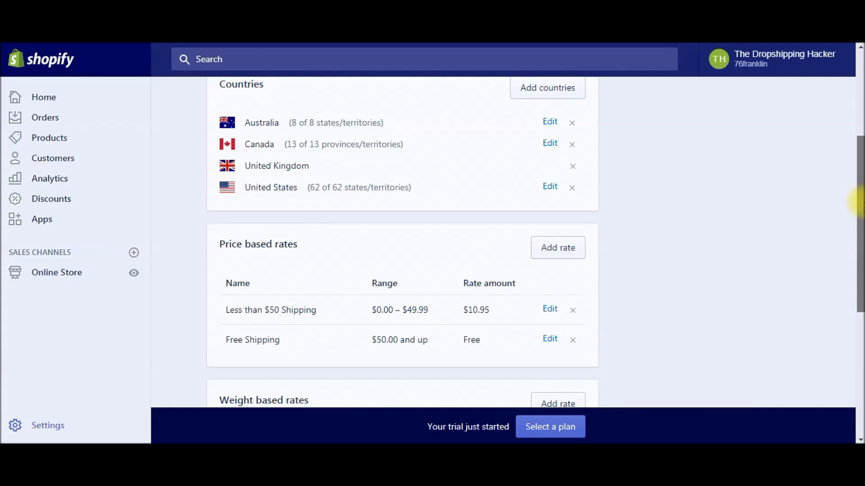
{"action": "left_click_drag", "start_coordinate": [861, 204], "coordinate": [858, 172]}
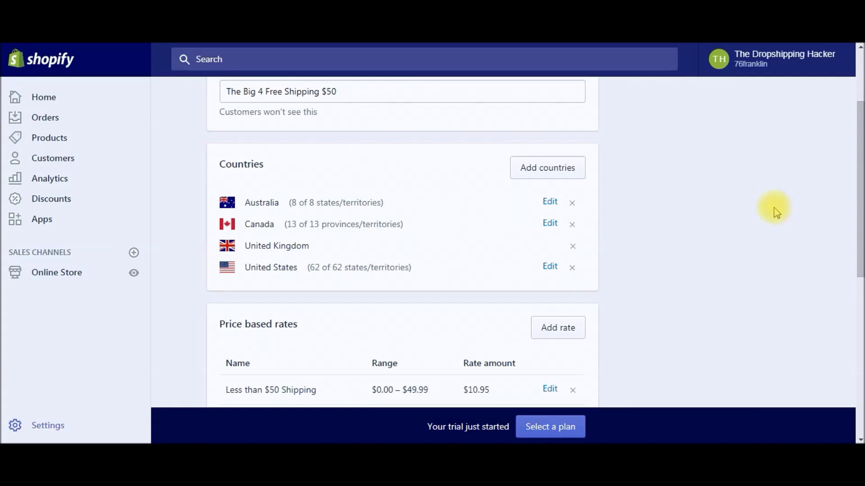
{"action": "scroll", "coordinate": [775, 212], "scroll_direction": "down", "scroll_amount": 2}
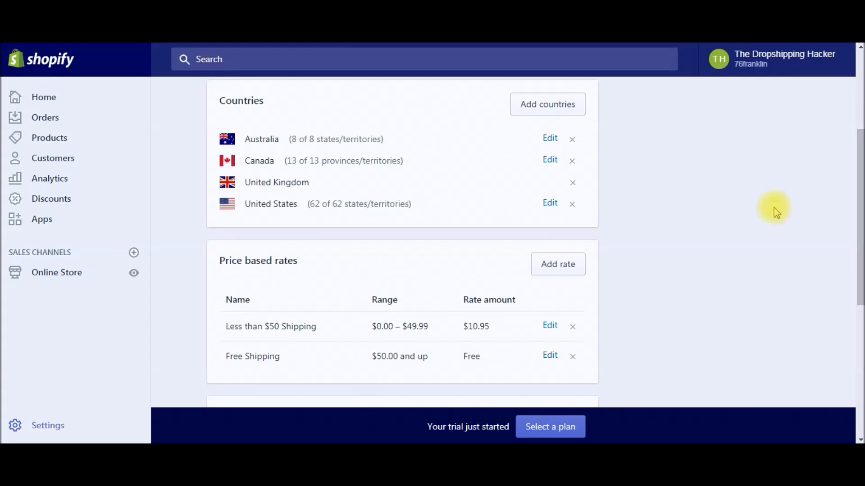
{"action": "scroll", "coordinate": [776, 212], "scroll_direction": "down", "scroll_amount": 2}
{"action": "scroll", "coordinate": [775, 211], "scroll_direction": "down", "scroll_amount": 2}
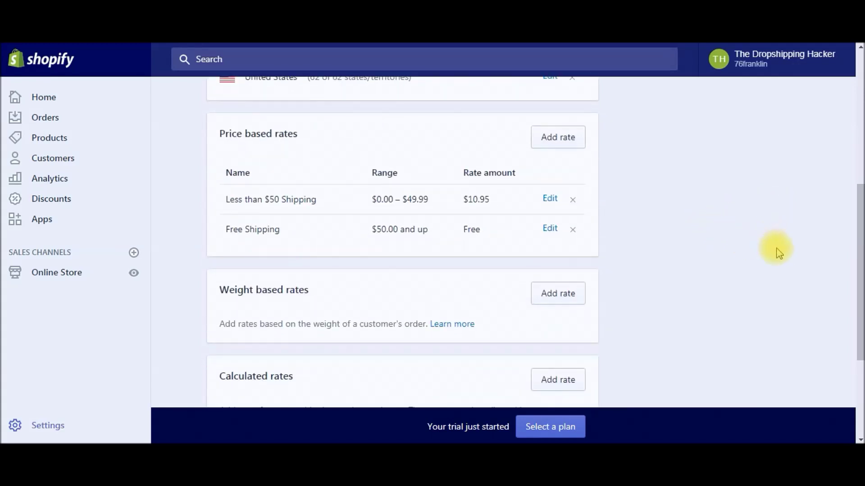
{"action": "left_click_drag", "start_coordinate": [860, 269], "coordinate": [861, 326]}
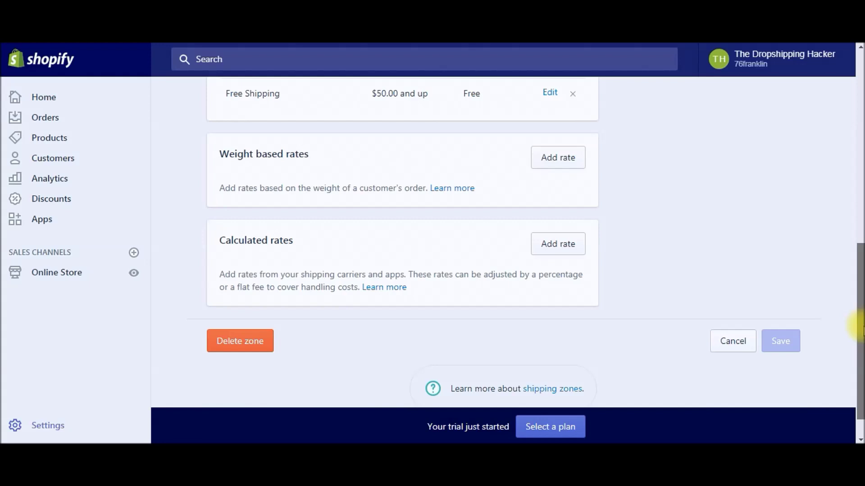
{"action": "left_click_drag", "start_coordinate": [861, 327], "coordinate": [852, 165]}
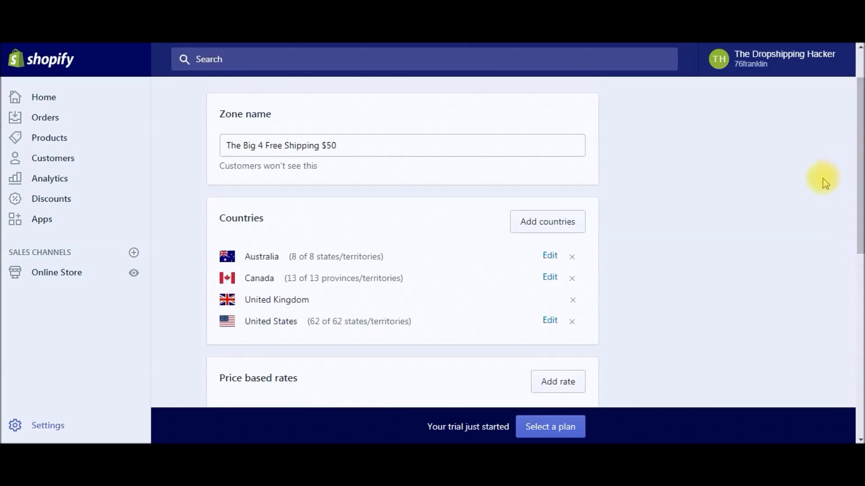